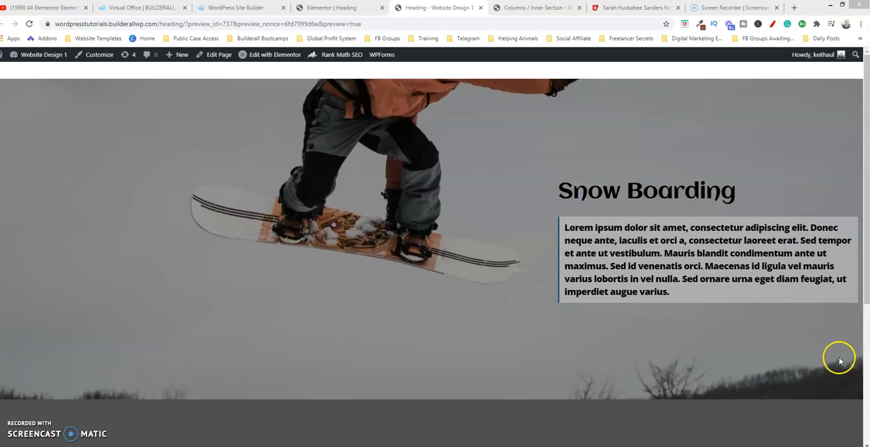
Review the published preview of the snowboarding page, switch to the Elementor editor and open the layout settings of the image section.
click(866, 180)
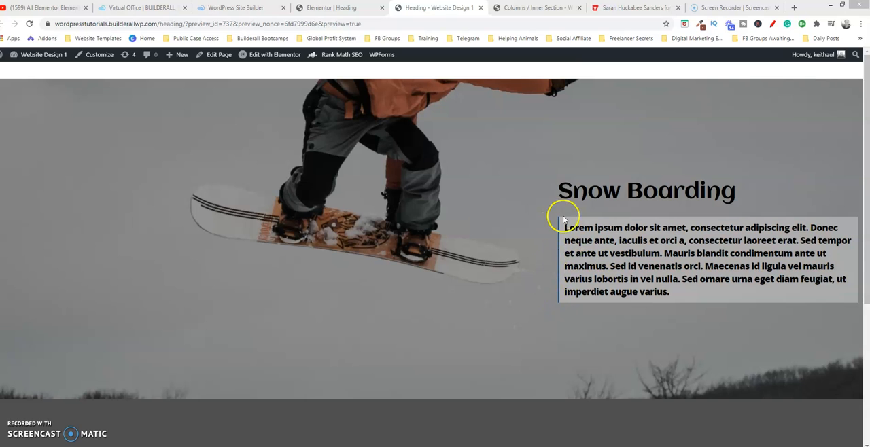
drag(866, 140, 865, 295)
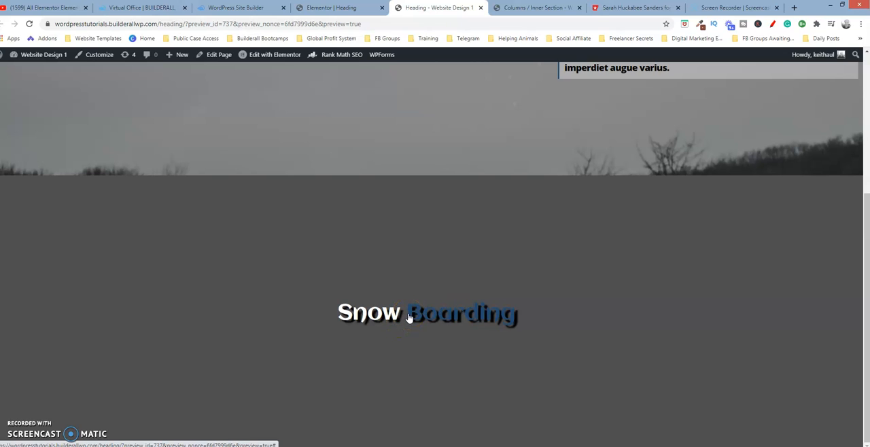
click(456, 318)
click(354, 8)
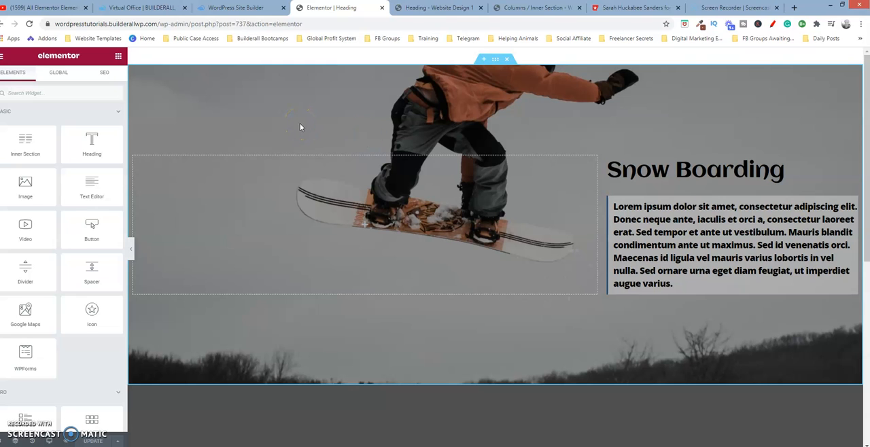
click(494, 60)
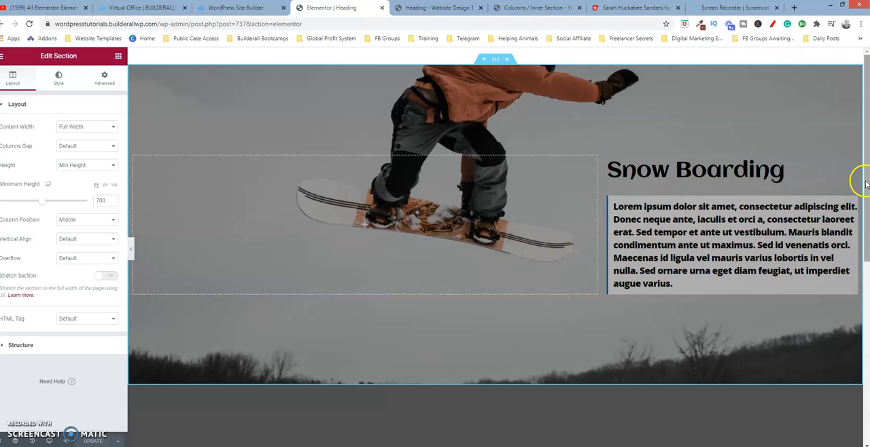
Add a single-column section below the existing content and place a Heading widget in it.
scroll(856, 180, down, 1)
scroll(856, 180, down, 1)
scroll(856, 180, up, 2)
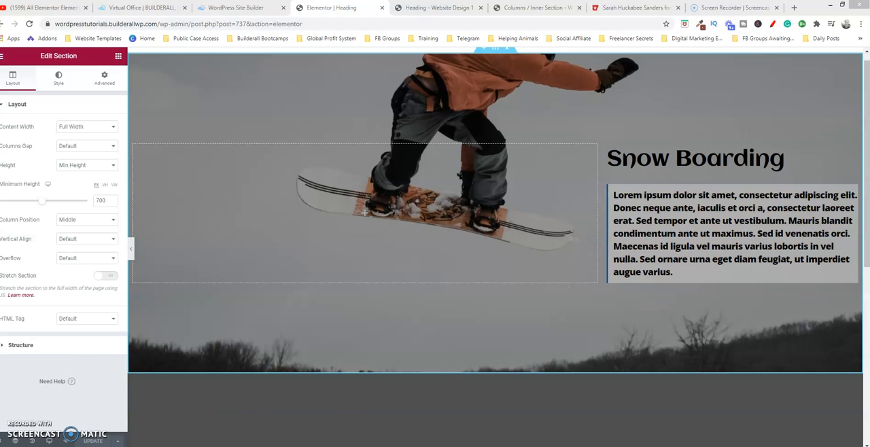
scroll(865, 146, down, 8)
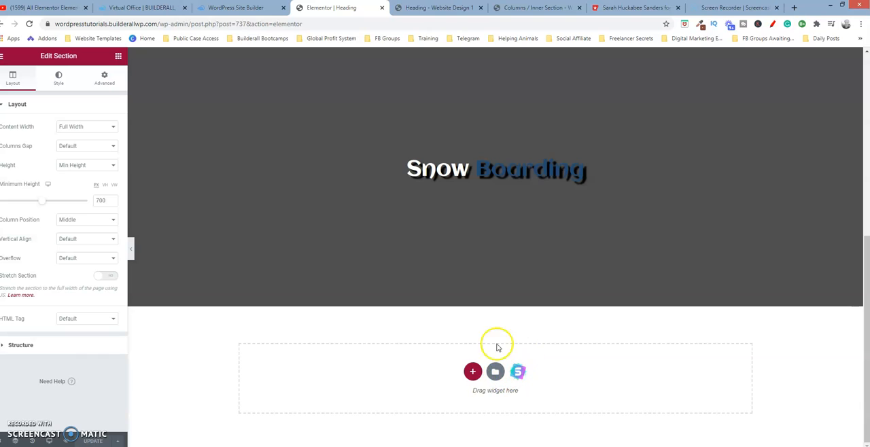
click(472, 372)
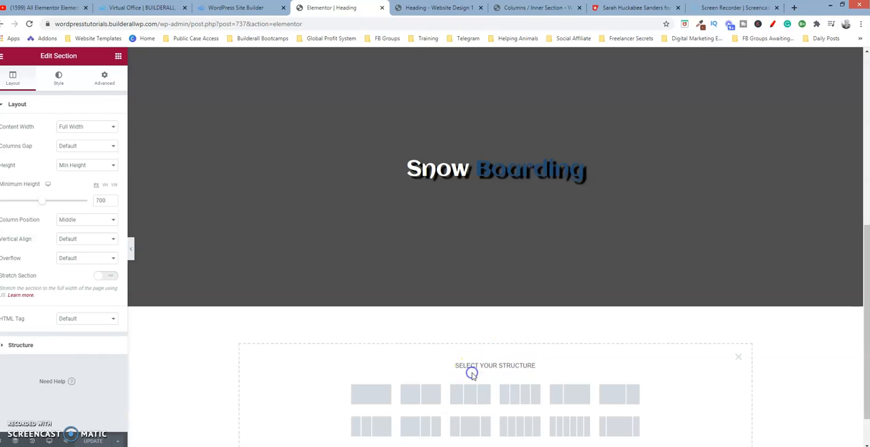
click(370, 395)
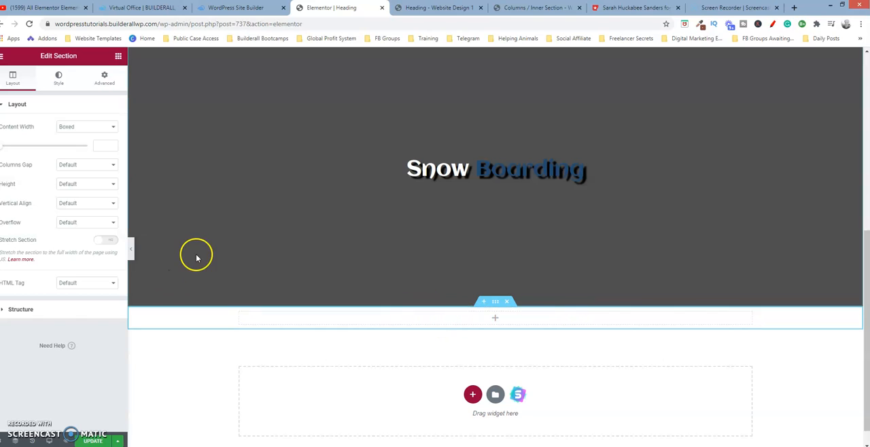
click(118, 56)
drag(90, 143, 391, 317)
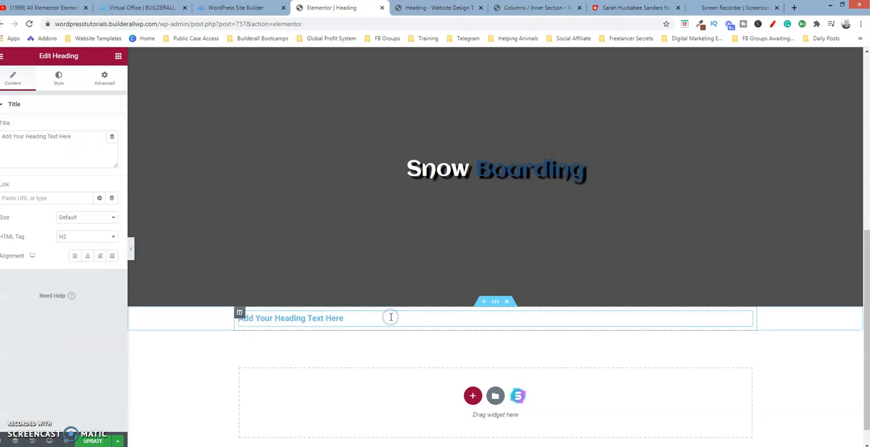
Duplicate the column containing the new heading and delete the heading from the first of the two columns.
click(240, 314)
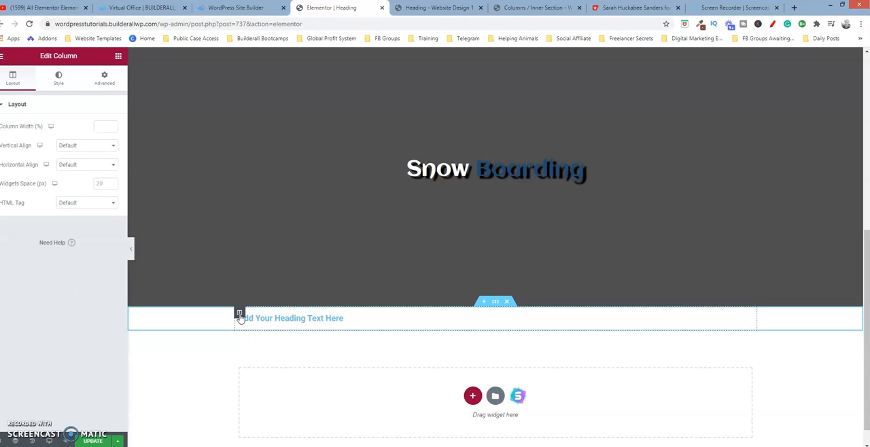
right_click(240, 315)
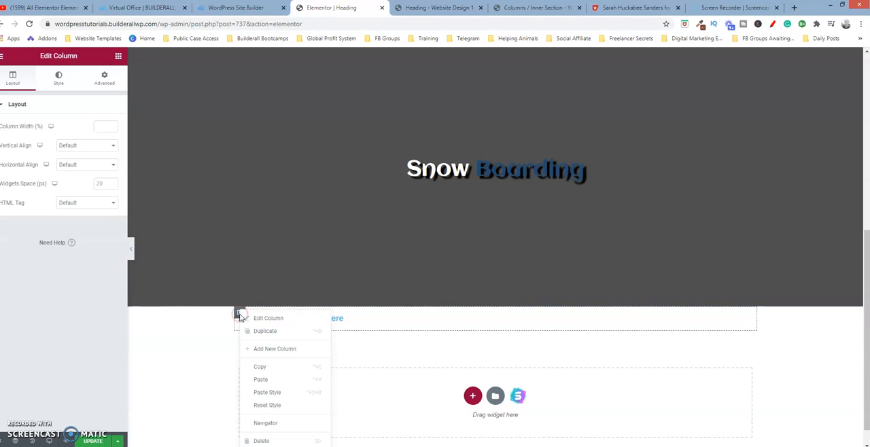
click(273, 332)
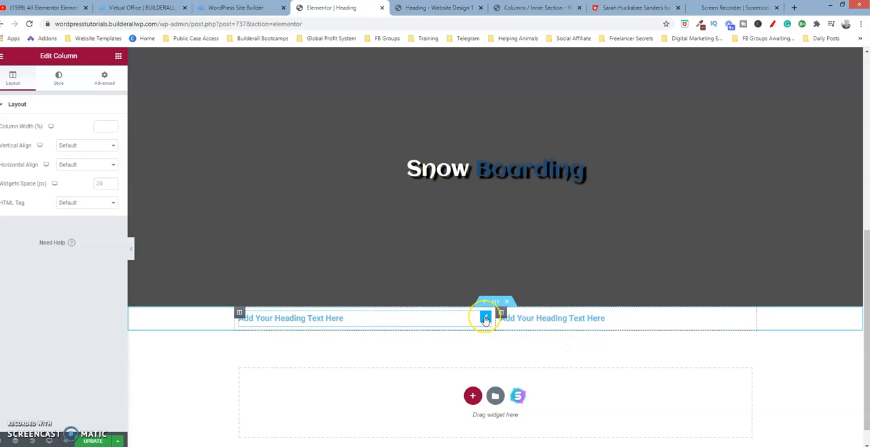
right_click(485, 320)
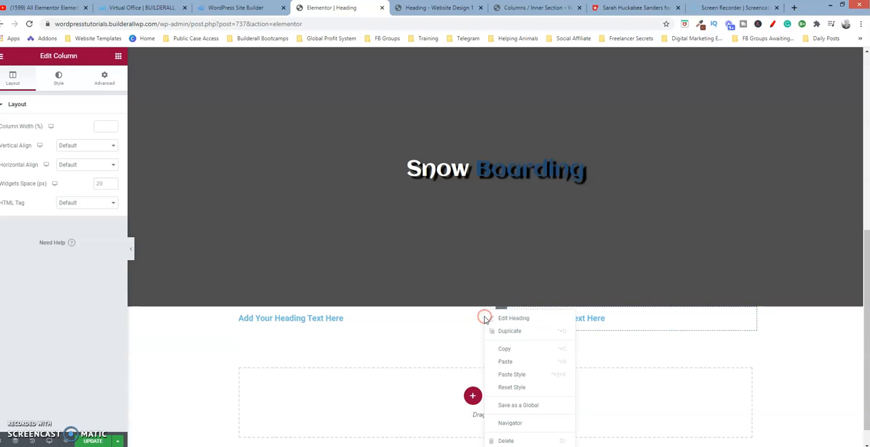
click(506, 441)
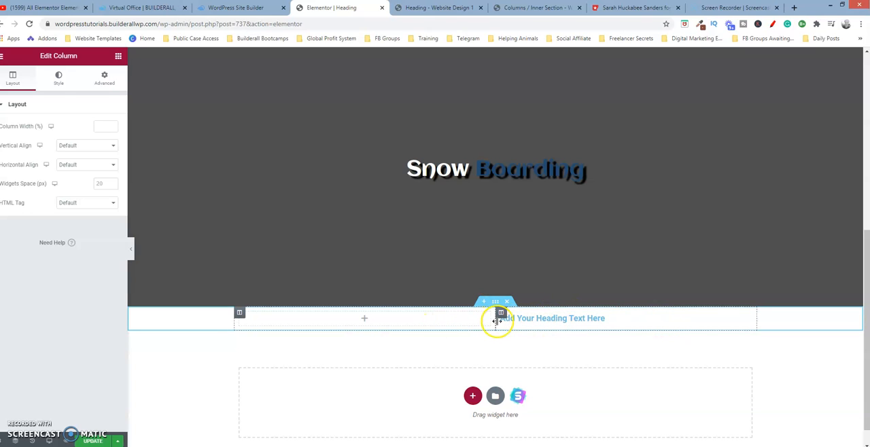
Resize the two columns so the one holding the heading takes about 45% of the section width.
drag(496, 322, 591, 328)
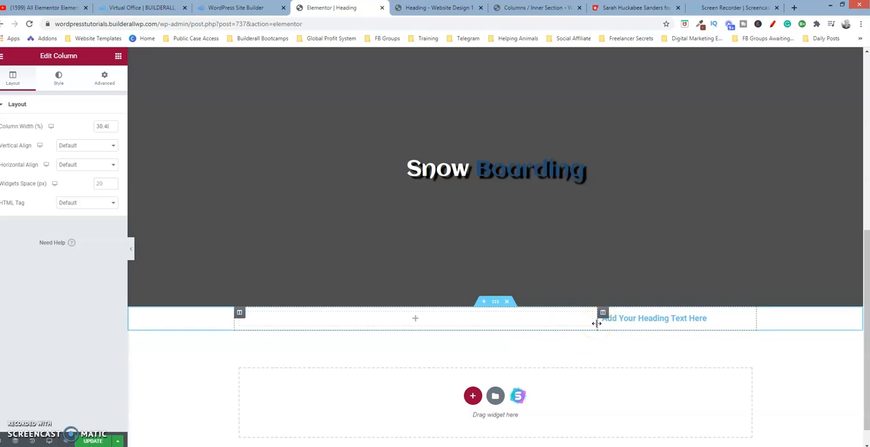
click(597, 319)
drag(597, 321, 522, 320)
Open the content settings of the "Snow Boarding" heading over the snowboarder image.
drag(865, 257, 865, 151)
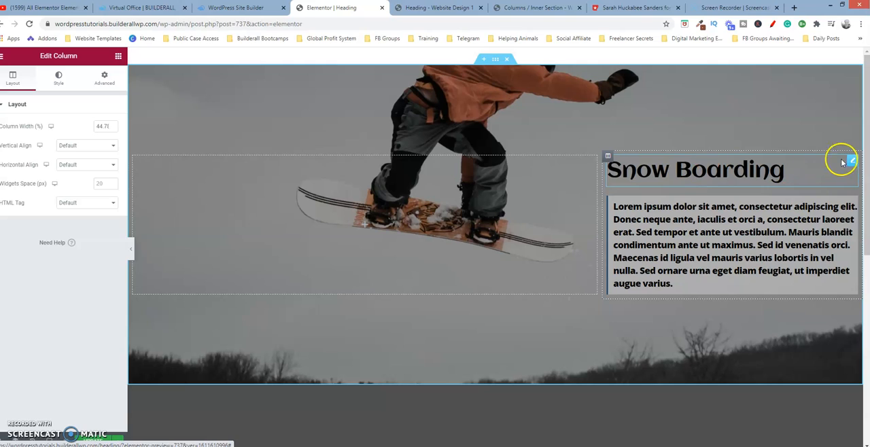
click(851, 163)
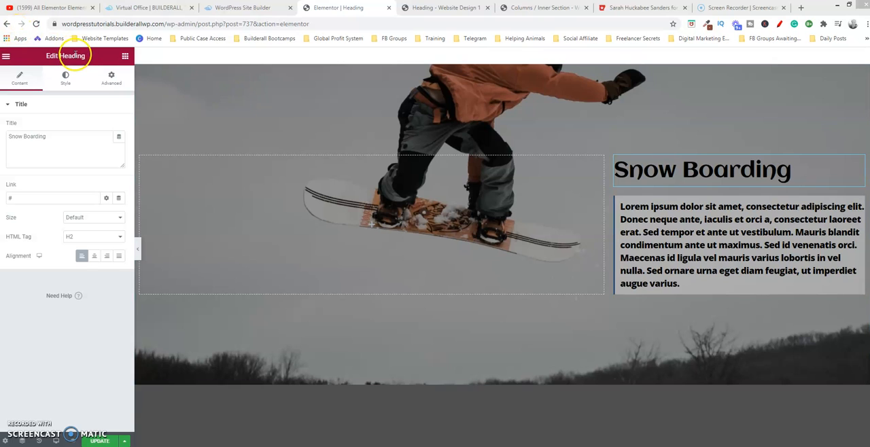
click(17, 75)
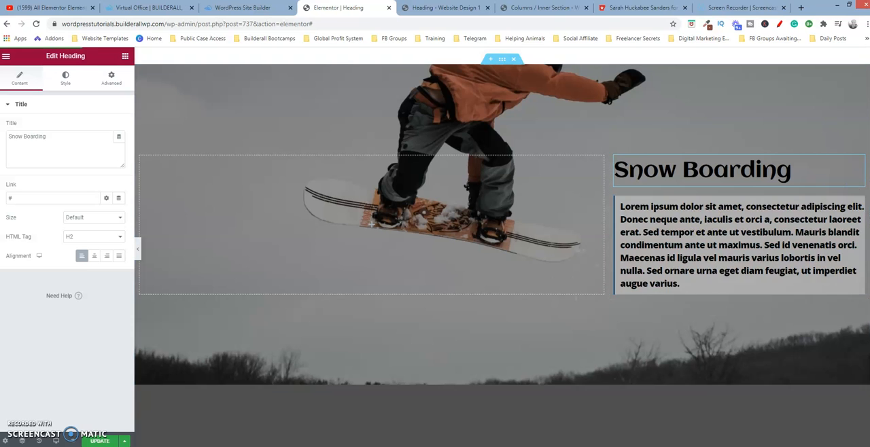
Examine the style, padding and border settings of the Lorem ipsum heading, including its border color.
click(860, 204)
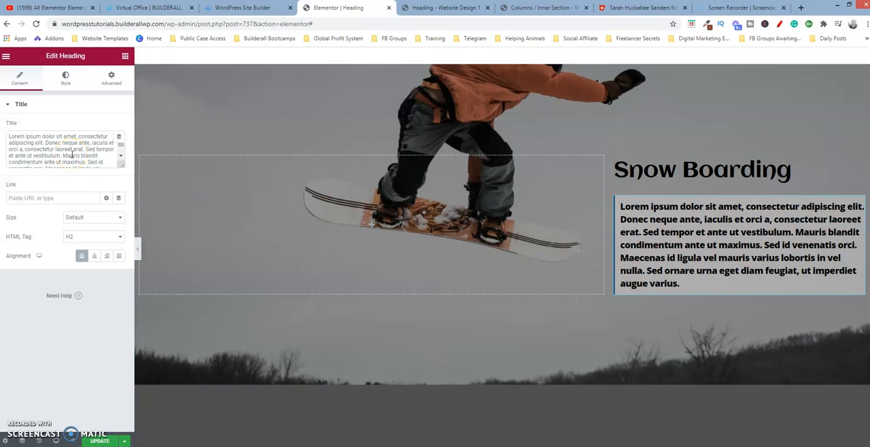
click(62, 83)
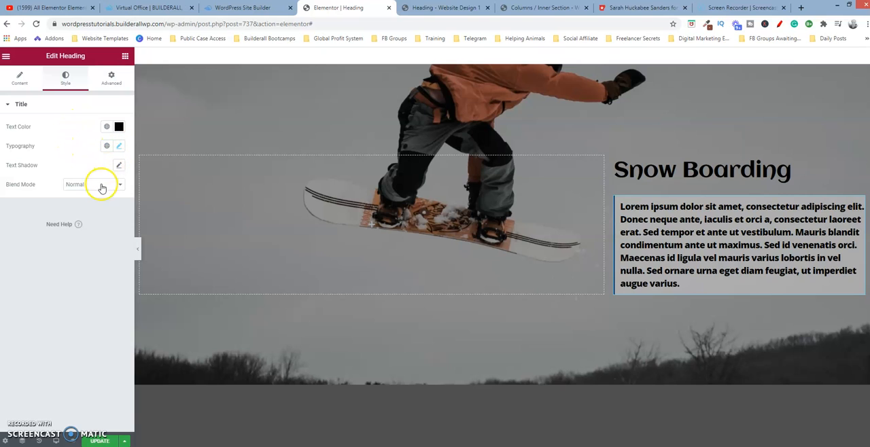
click(111, 78)
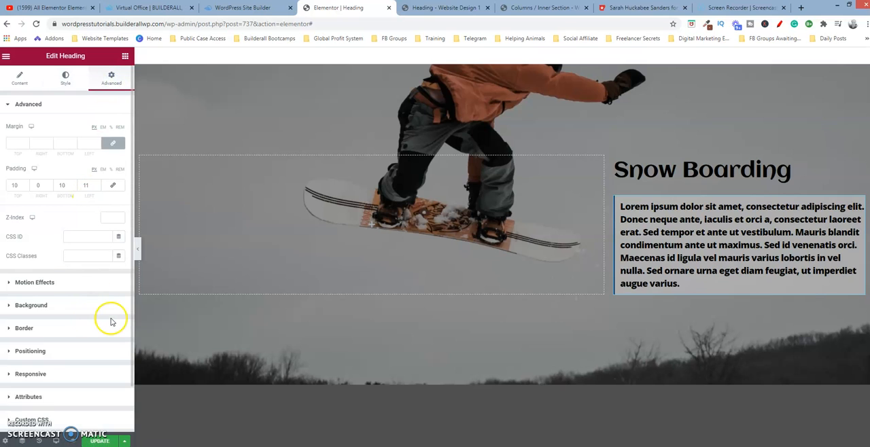
click(68, 329)
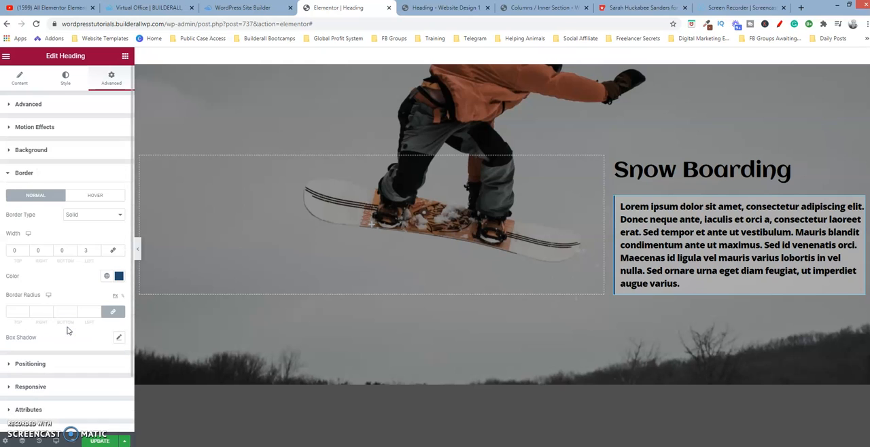
click(118, 276)
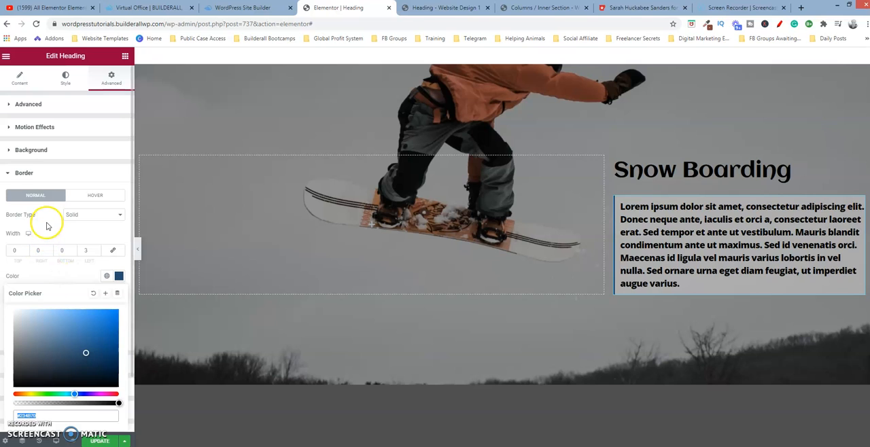
click(47, 198)
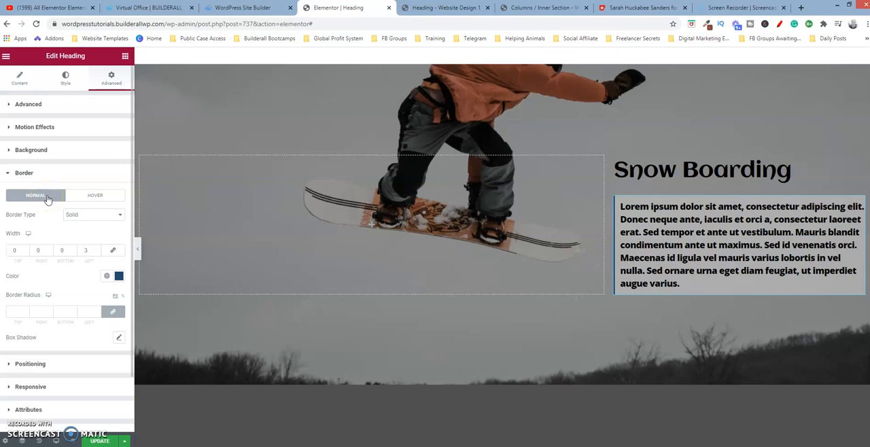
Try the Double and Dotted border types on the Lorem ipsum heading and restore Solid.
click(94, 214)
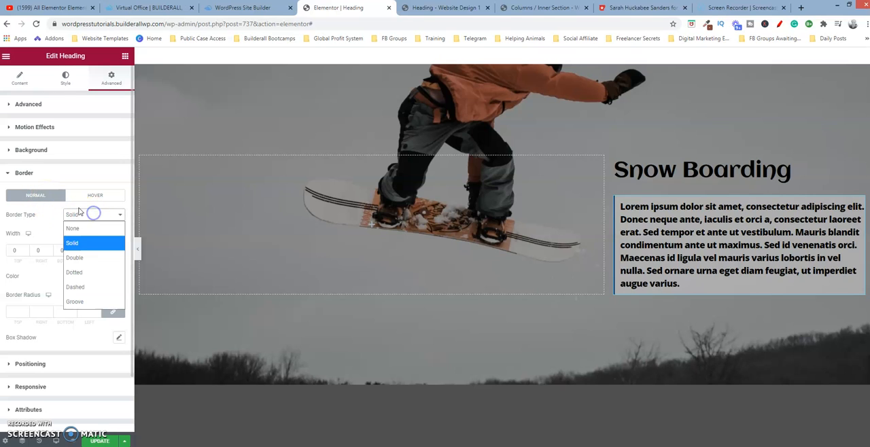
click(78, 258)
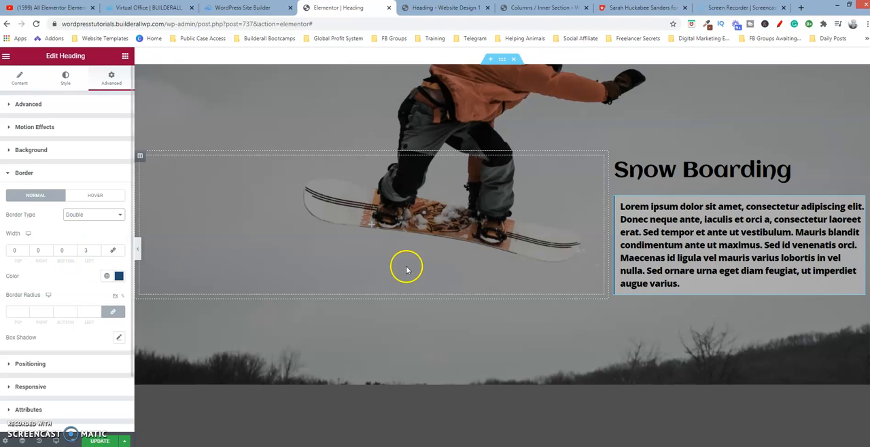
click(693, 261)
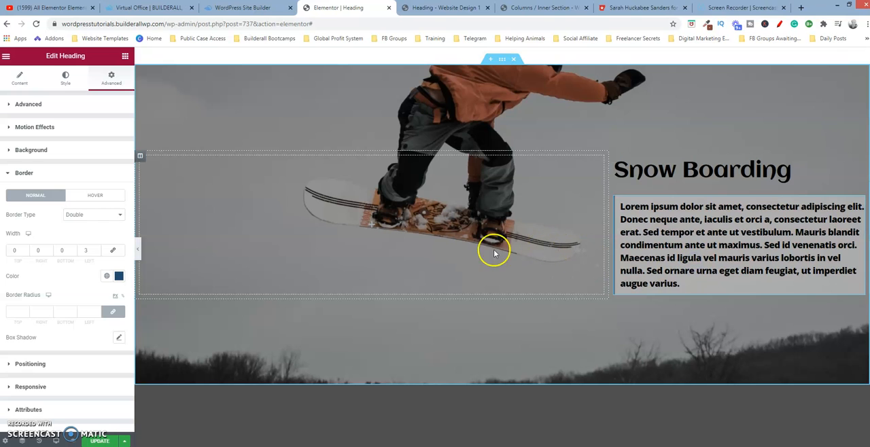
click(106, 213)
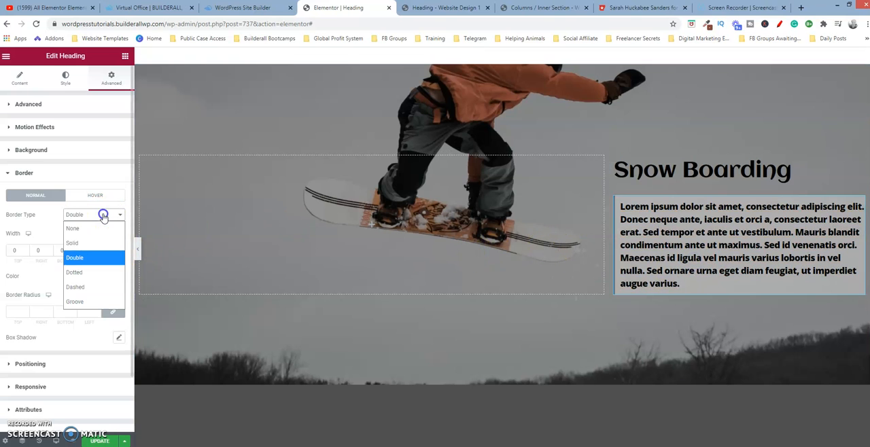
click(85, 270)
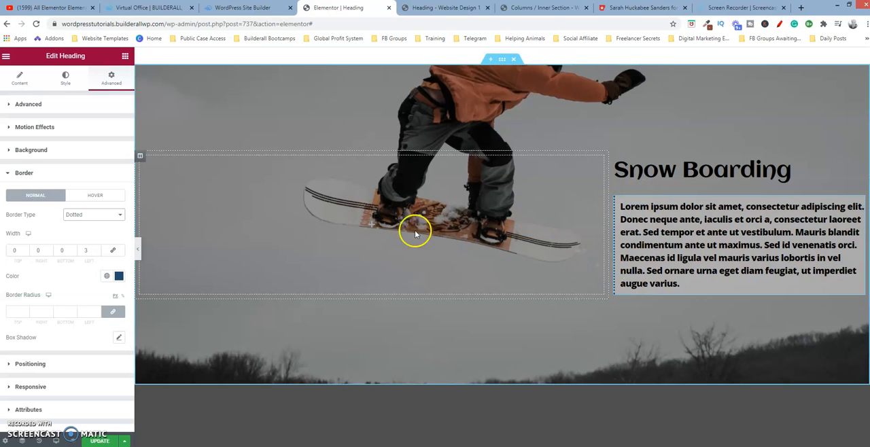
click(90, 215)
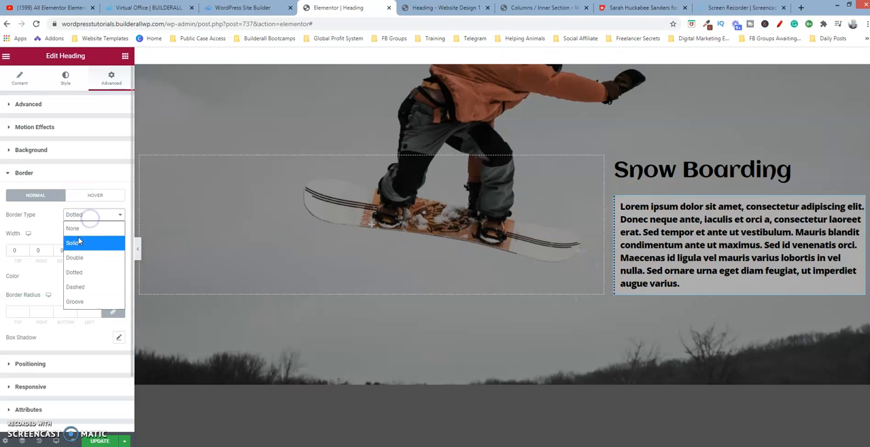
click(87, 244)
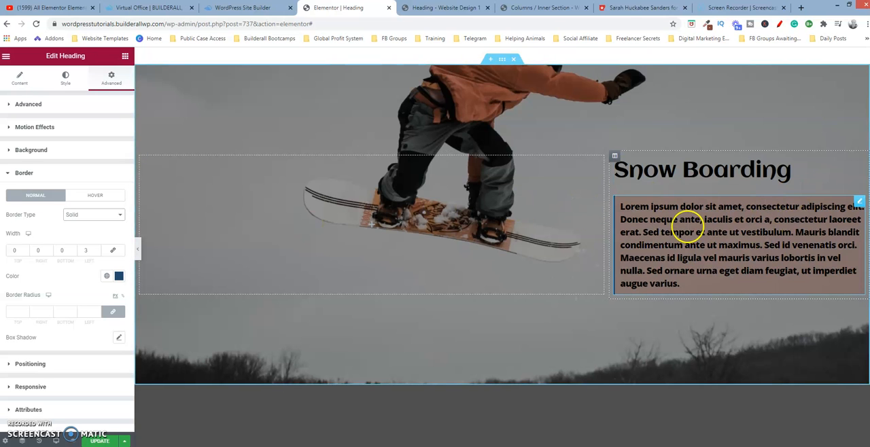
Set the left border width of the Lorem ipsum heading to 11 px.
click(97, 249)
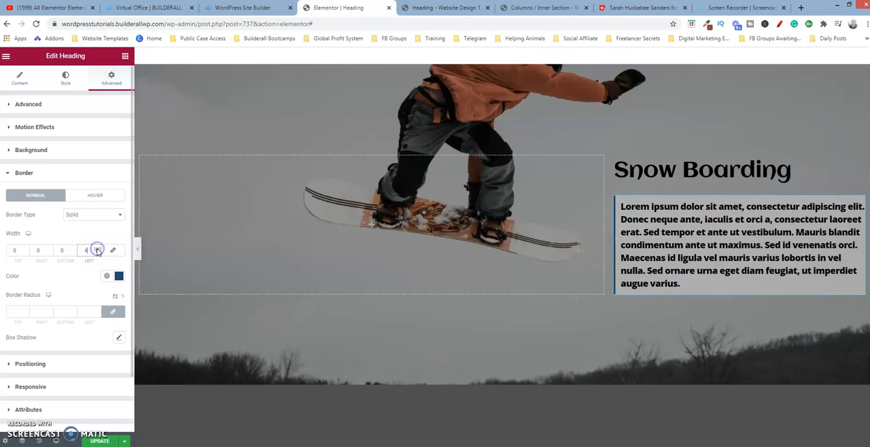
click(97, 250)
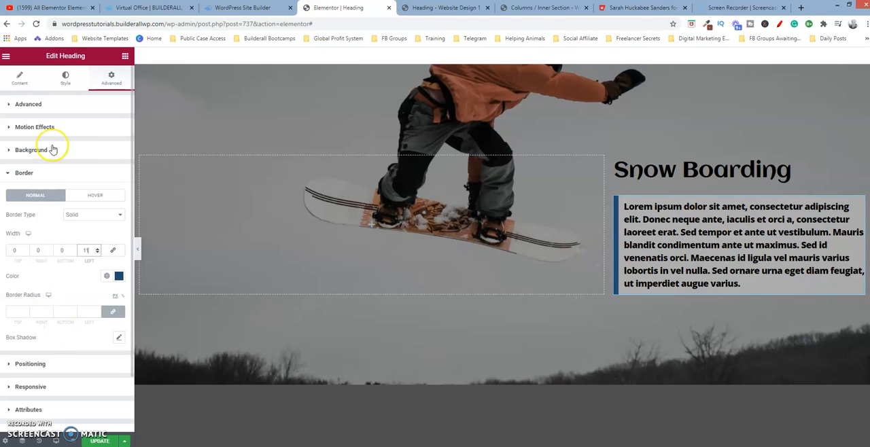
click(25, 174)
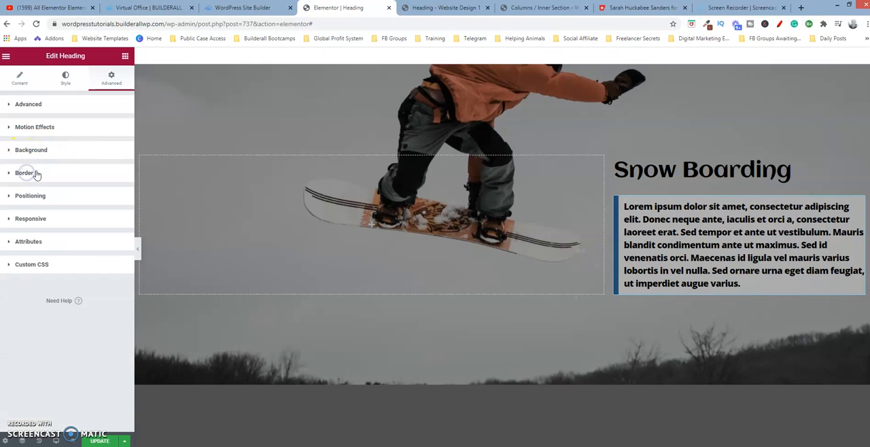
Set the normal background color of the Lorem ipsum heading to fully opaque #F4F4F4 after trying lower opacities.
click(49, 150)
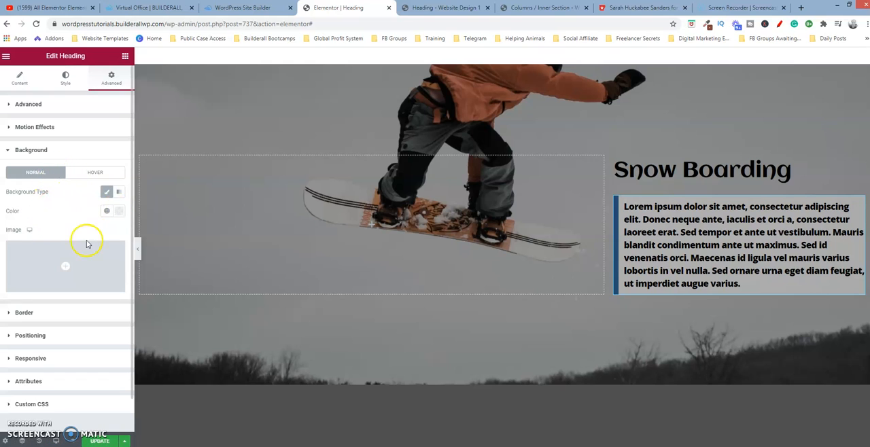
click(119, 214)
double_click(46, 350)
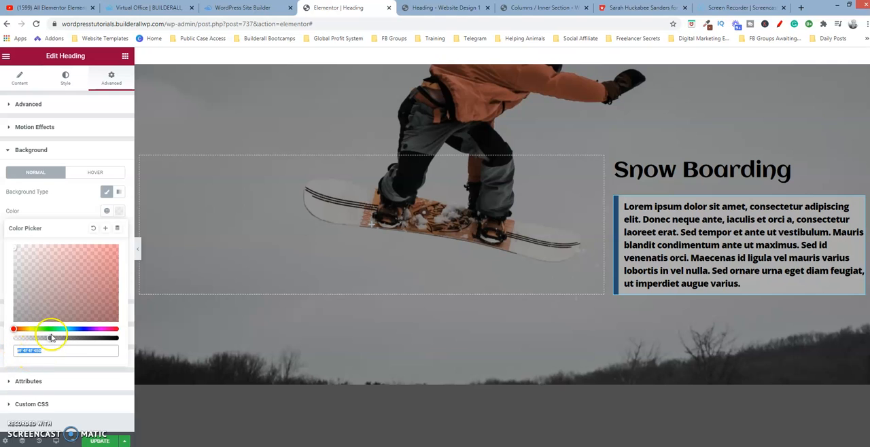
drag(51, 340, 123, 344)
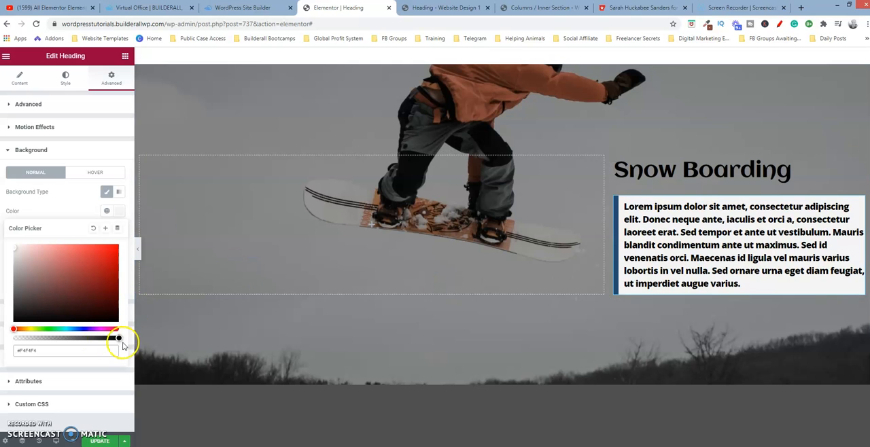
drag(119, 340, 55, 344)
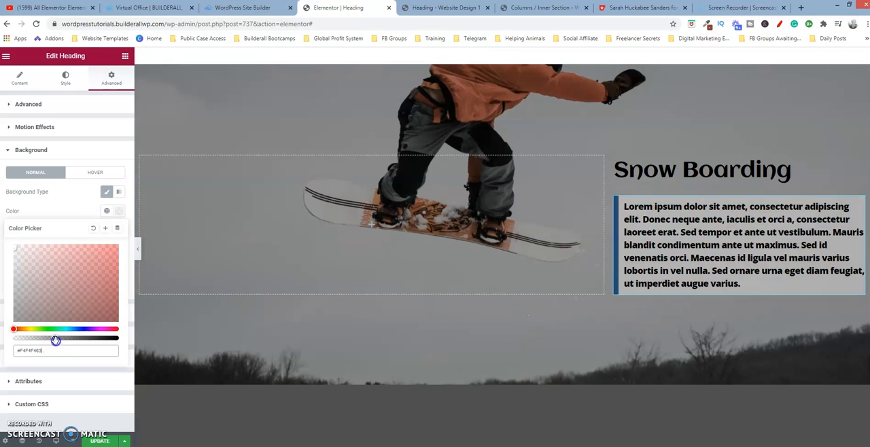
drag(55, 337, 29, 343)
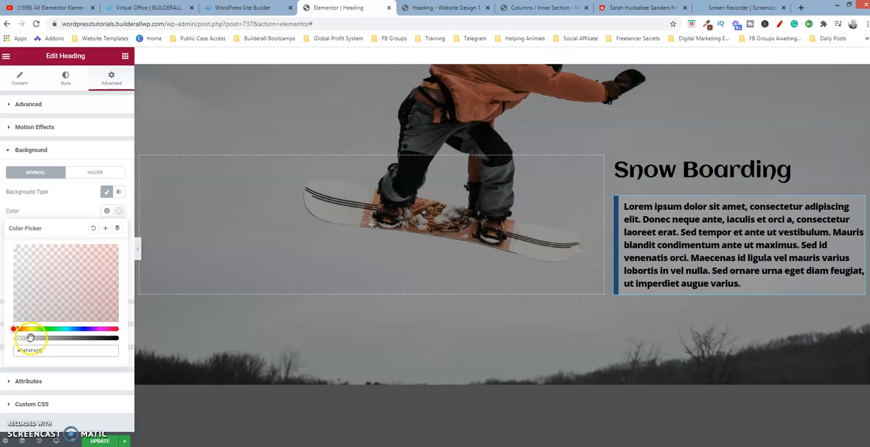
drag(31, 339, 117, 338)
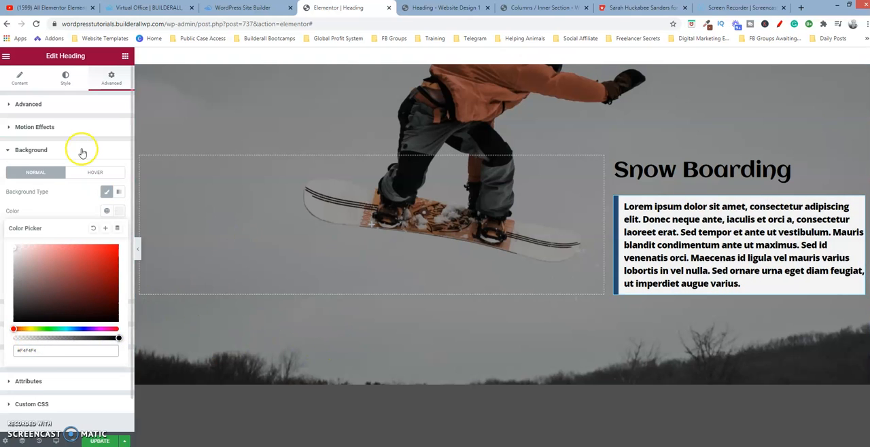
Reduce the opacity of the Lorem ipsum heading's brown hover background color to about one fifth.
click(107, 172)
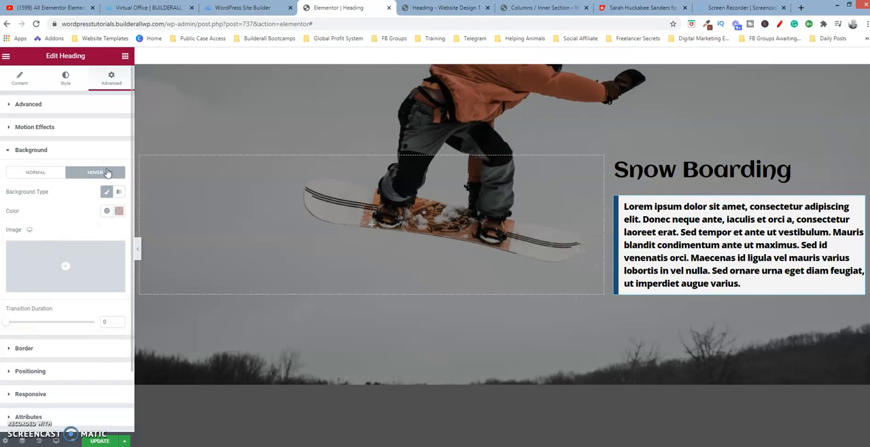
click(119, 211)
click(51, 338)
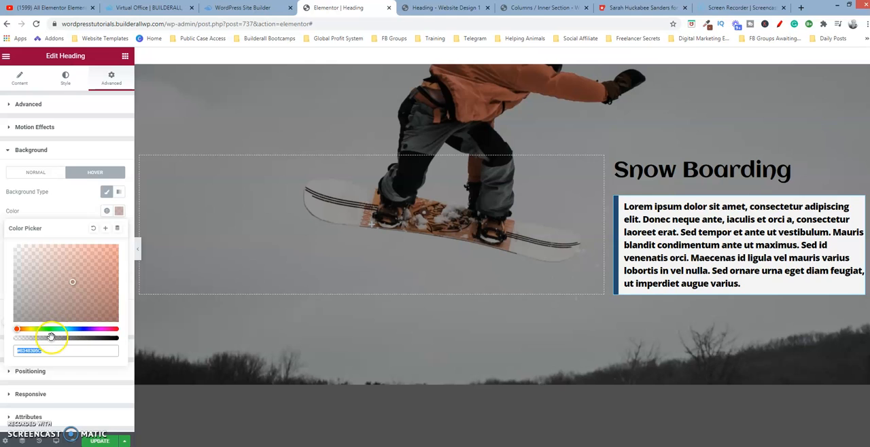
drag(51, 338, 121, 338)
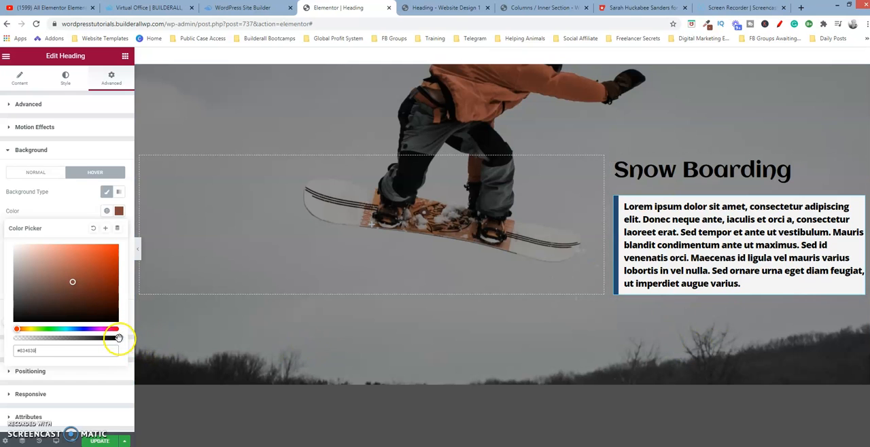
drag(120, 338, 72, 340)
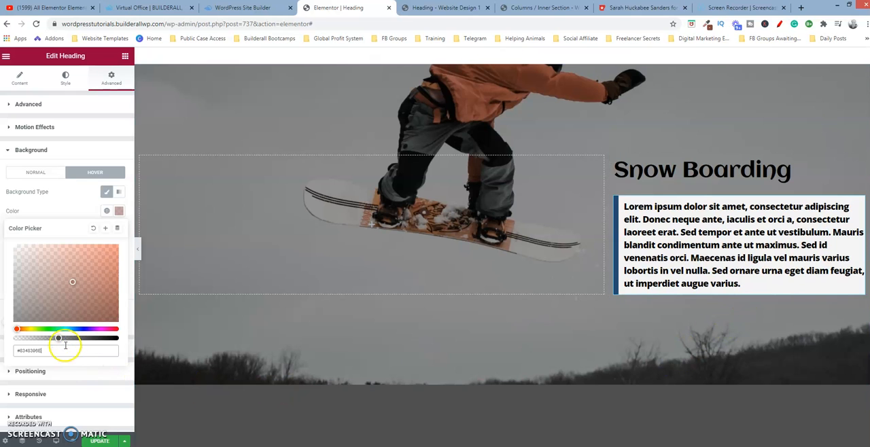
drag(58, 337, 34, 341)
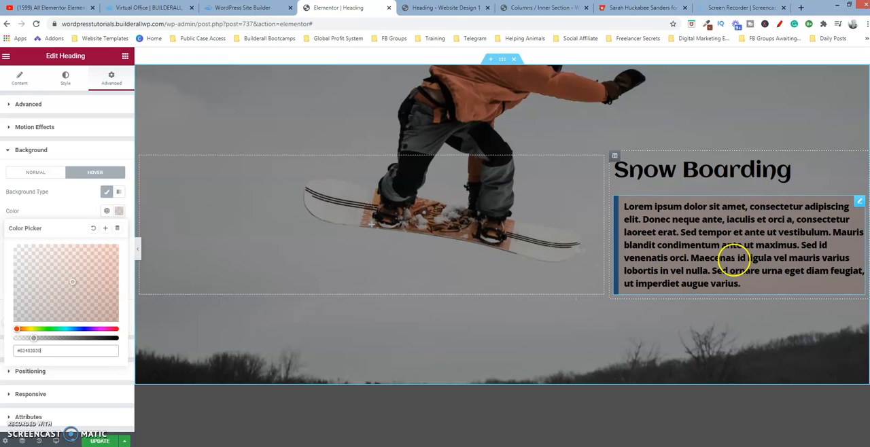
Open the centered "Snow Boarding" heading below the snowboarder image and examine the span color code in its title.
scroll(371, 224, down, 5)
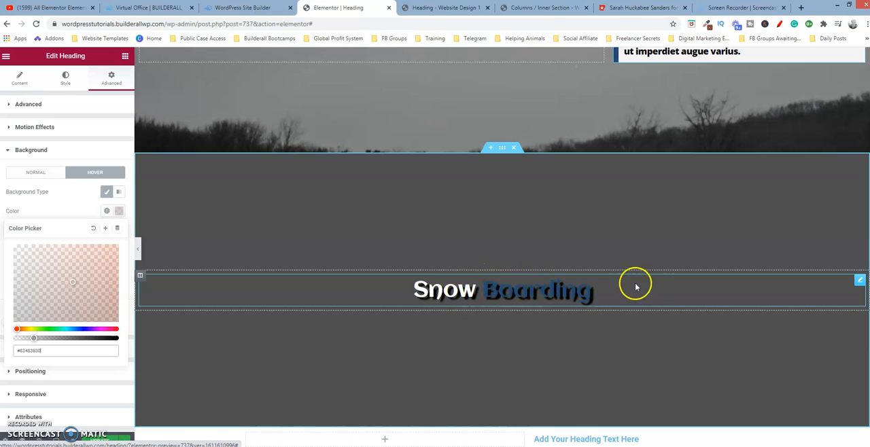
click(859, 280)
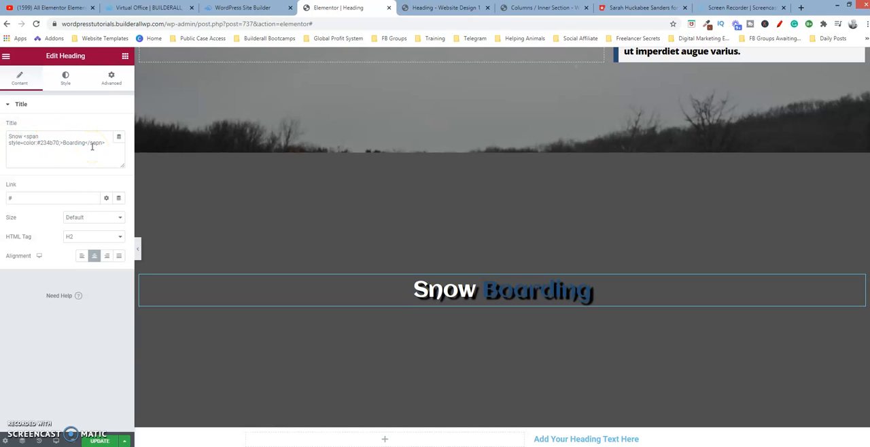
key(ctrl+plus)
key(ctrl+plus)
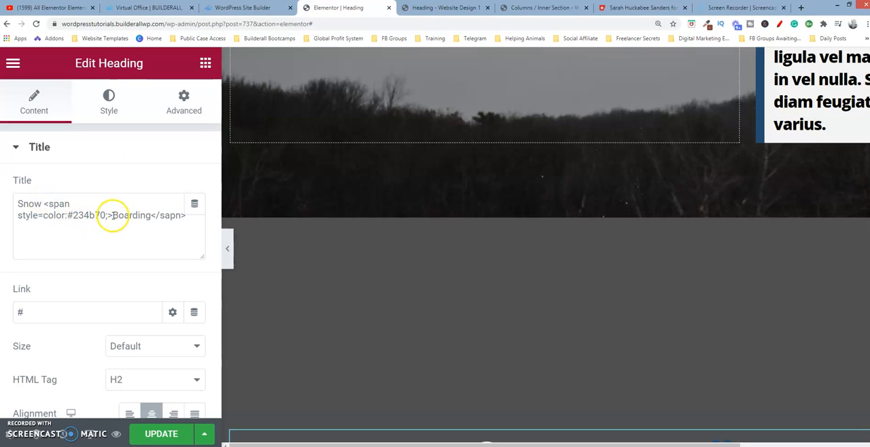
click(42, 201)
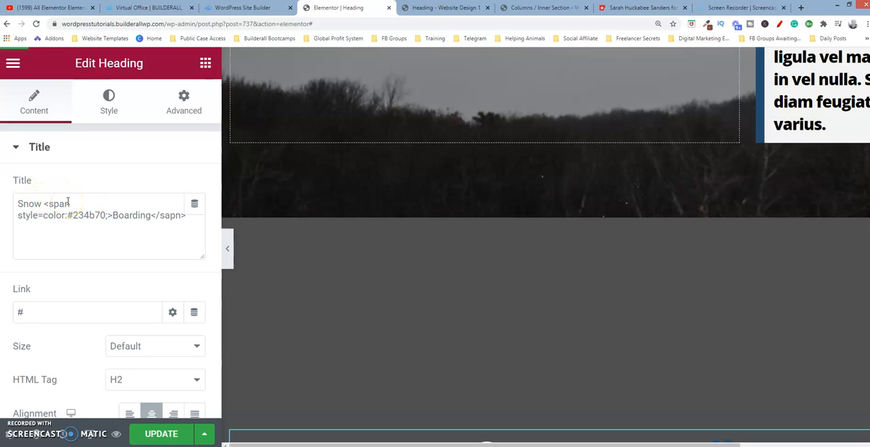
click(62, 202)
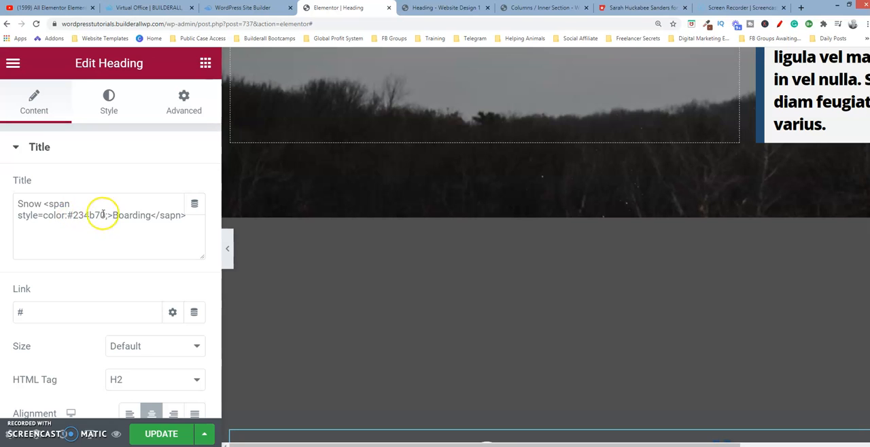
text(;)
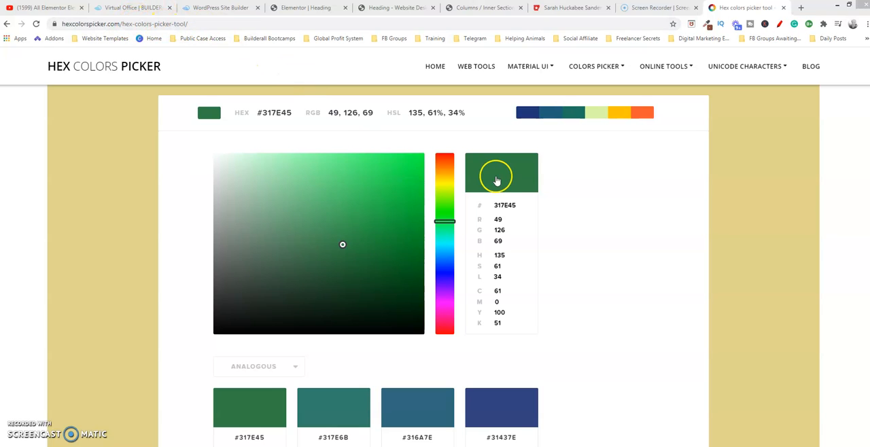
Pick the green #347E47 on the Hex Colors Picker site and return to the Elementor editor.
click(343, 243)
mouse_move(342, 243)
mouse_down()
mouse_move(301, 220)
mouse_move(259, 211)
mouse_move(275, 191)
mouse_move(385, 190)
mouse_move(350, 179)
mouse_move(309, 191)
mouse_move(296, 215)
mouse_move(332, 214)
mouse_move(337, 245)
mouse_up()
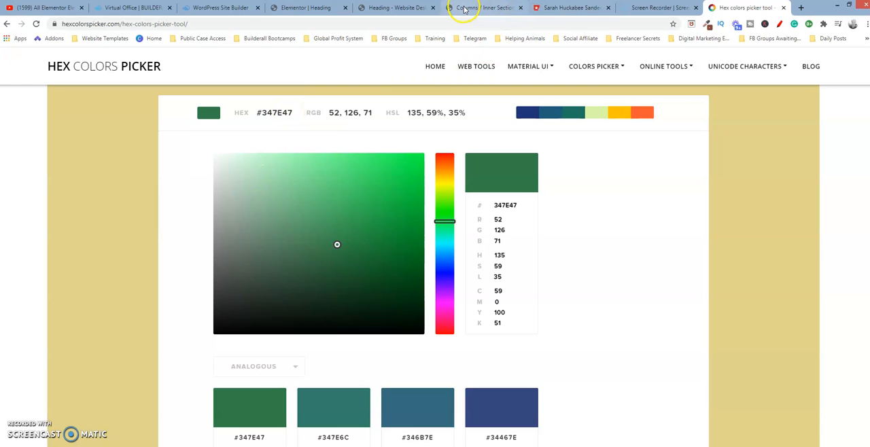
click(404, 9)
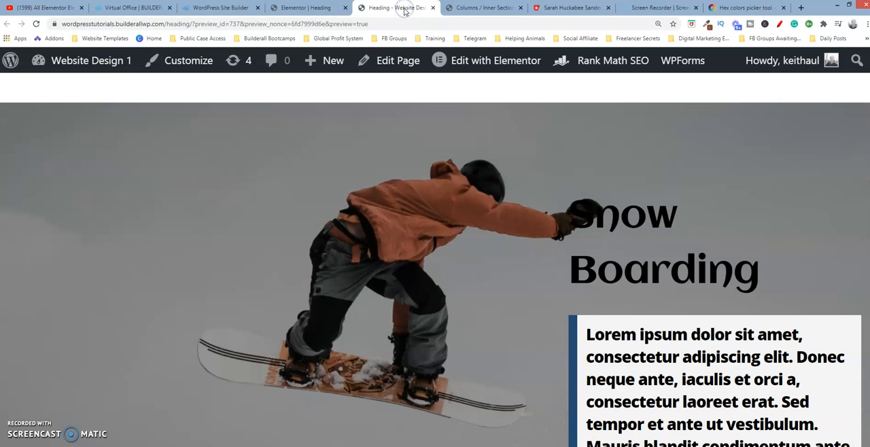
click(299, 8)
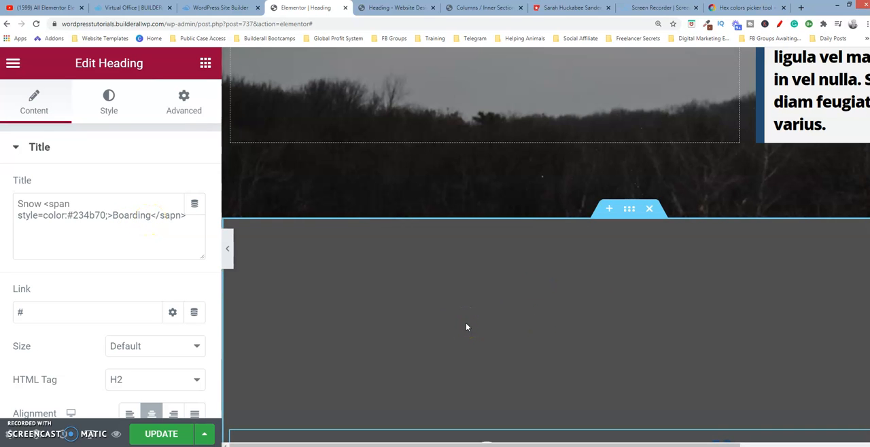
Open the text shadow settings of the centered "Snow Boarding" heading.
key(ctrl+minus)
key(ctrl+minus)
key(ctrl+minus)
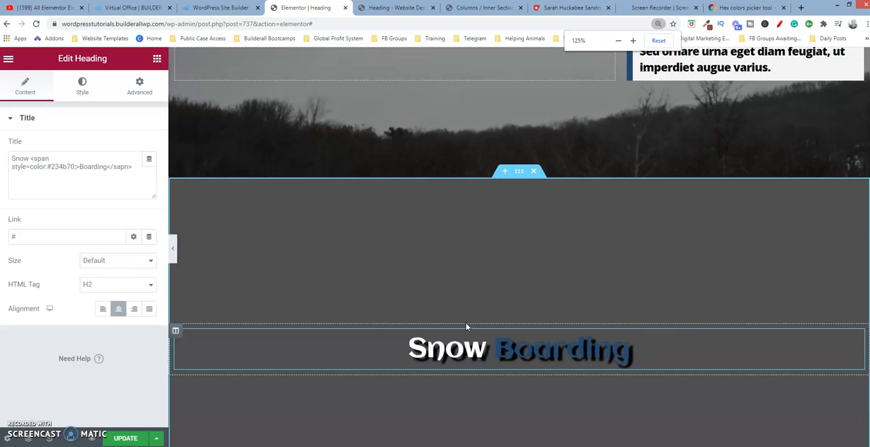
key(ctrl+minus)
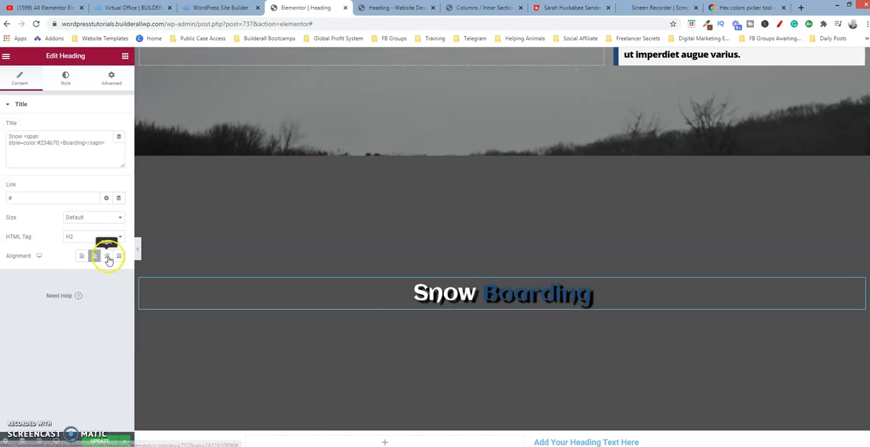
click(65, 79)
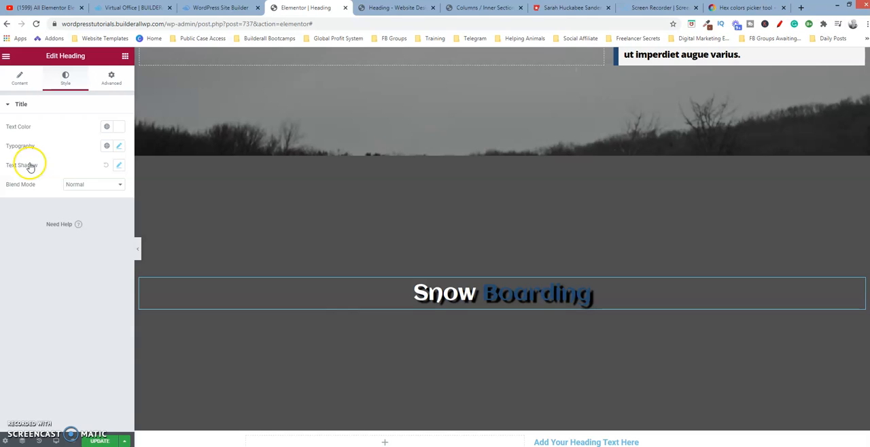
click(119, 166)
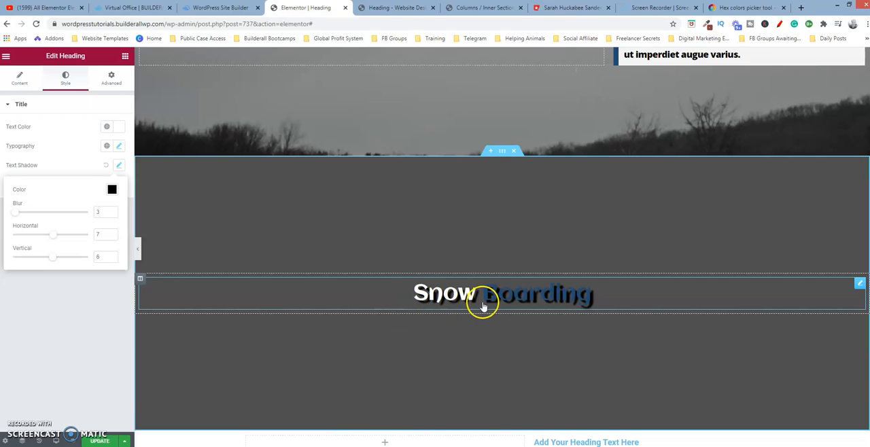
Try a red text shadow color on the centered "Snow Boarding" heading and restore black #000000.
click(112, 188)
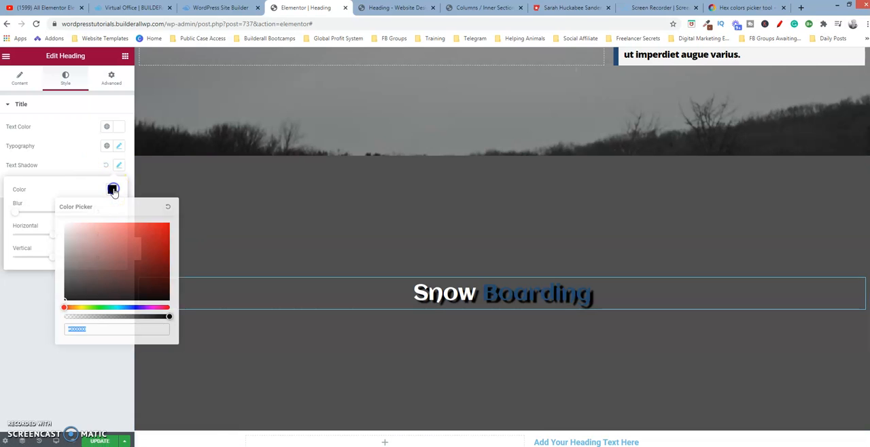
click(158, 234)
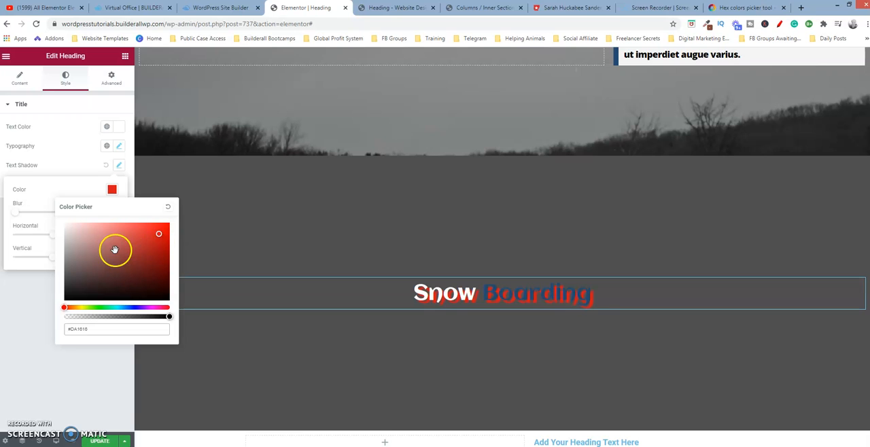
drag(161, 235, 61, 303)
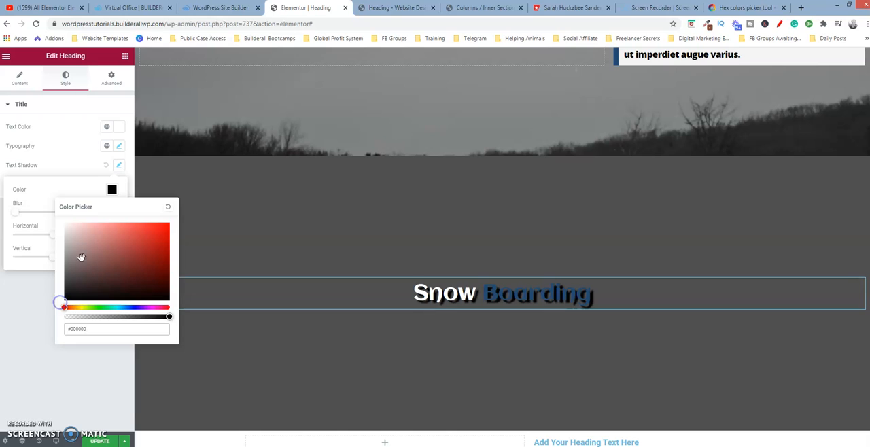
click(113, 190)
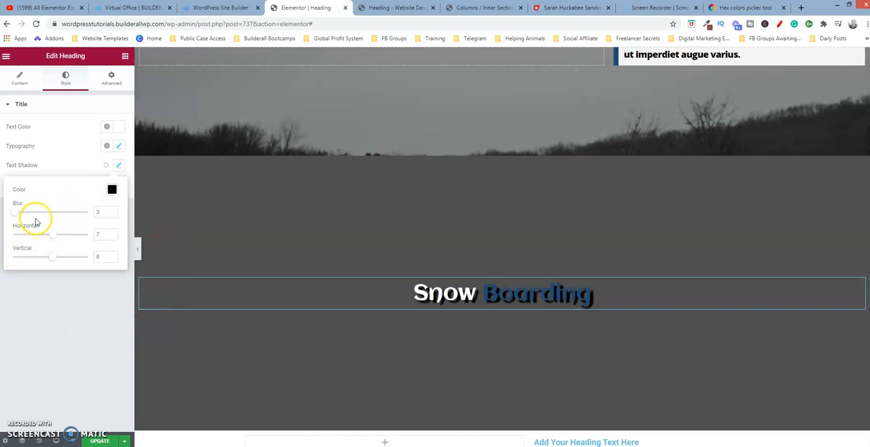
Set the text shadow blur of the centered "Snow Boarding" heading to 11.
click(113, 211)
click(112, 211)
click(112, 212)
click(113, 211)
click(113, 211)
click(112, 211)
click(113, 211)
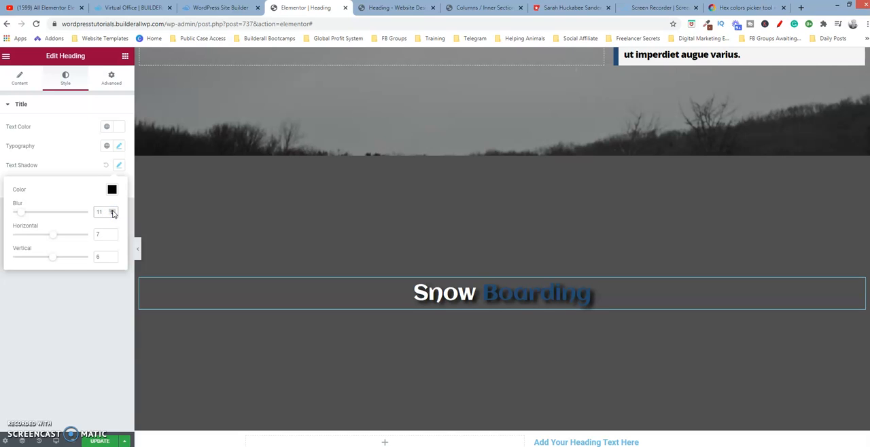
Adjust the horizontal offset of the "Snow Boarding" text shadow, trying 24 and 27, and settle on 14.
click(54, 235)
drag(54, 236, 61, 237)
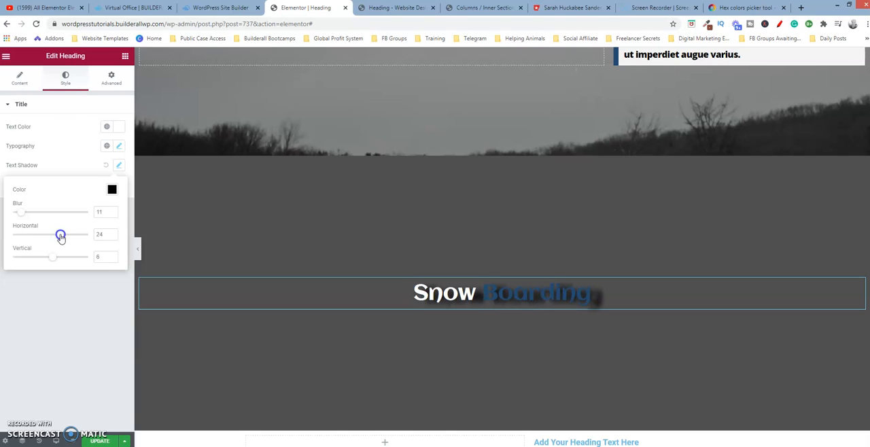
drag(61, 237, 61, 238)
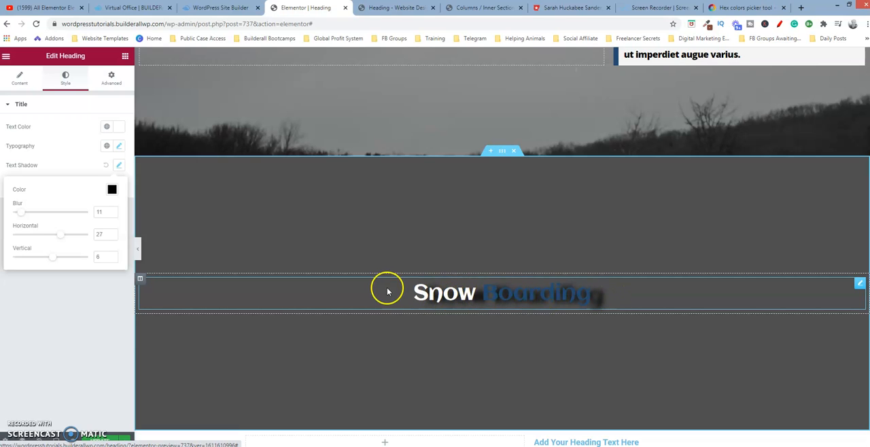
mouse_move(60, 235)
mouse_down()
mouse_move(34, 236)
mouse_move(55, 238)
mouse_up()
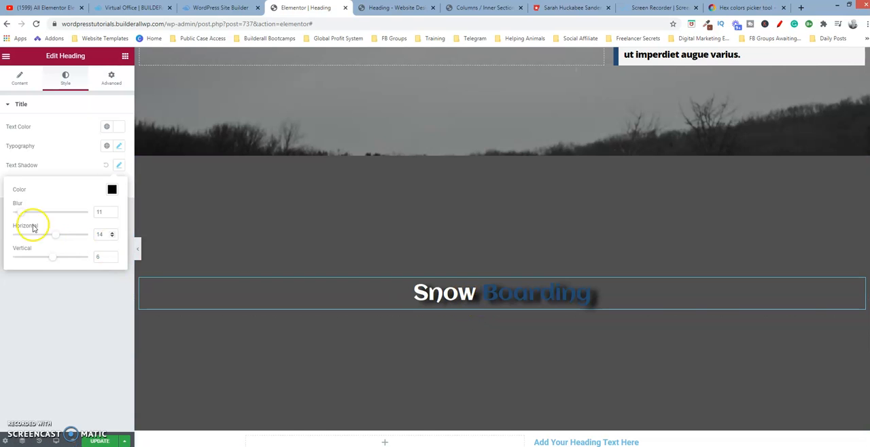
Set the vertical offset of the "Snow Boarding" text shadow to -24.
click(50, 261)
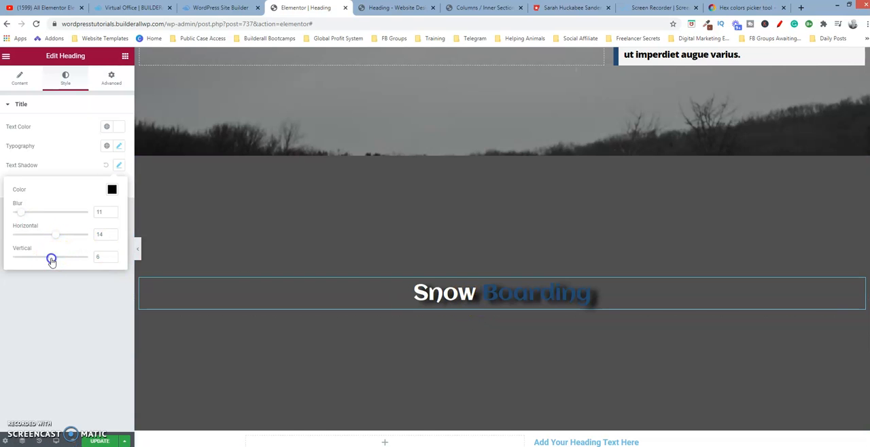
mouse_move(51, 260)
mouse_down()
mouse_move(66, 264)
mouse_move(41, 263)
mouse_up()
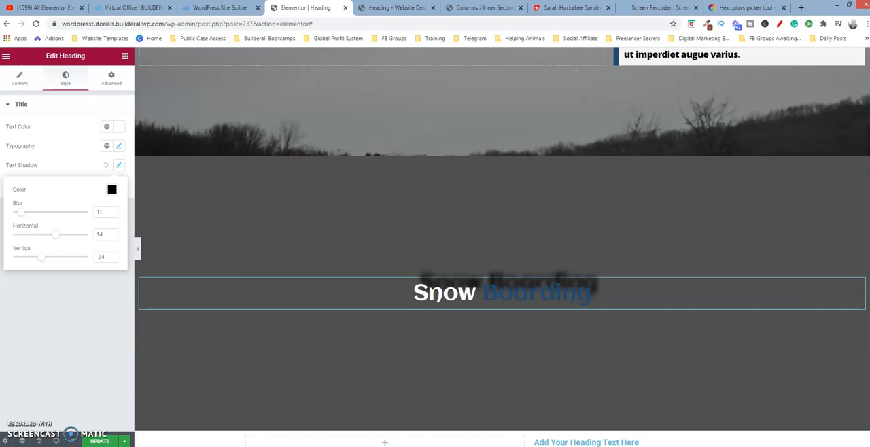
scroll(372, 224, up, 4)
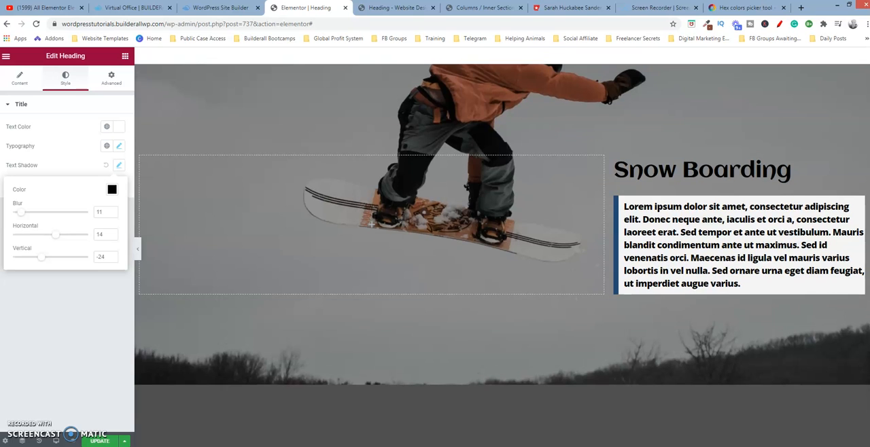